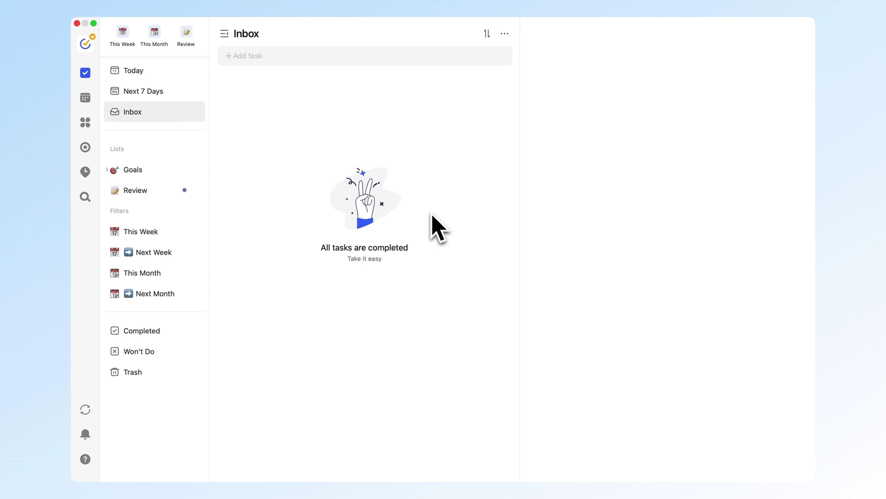
Create a new list named 'Project' and switch it to the Kanban board view
click(198, 150)
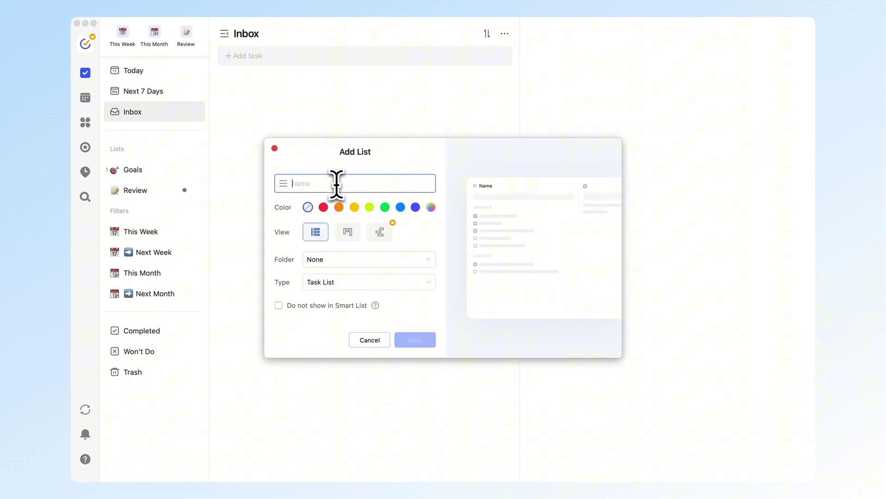
text(Project)
click(403, 339)
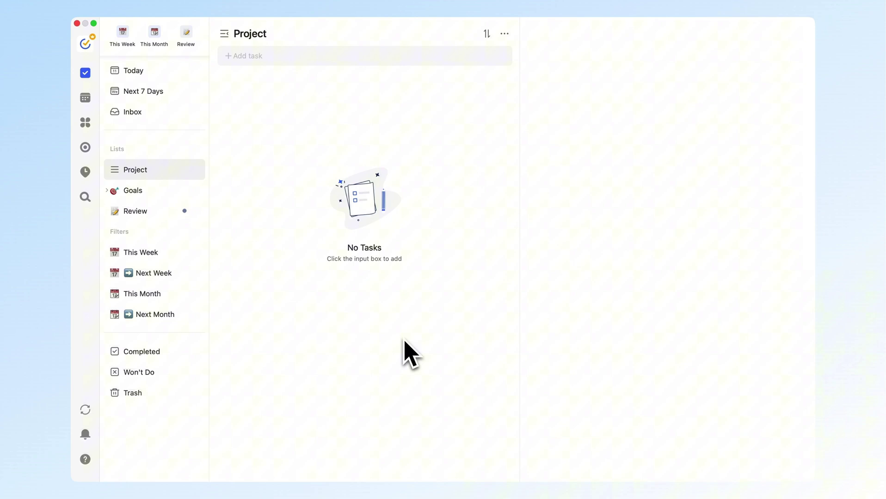
click(504, 34)
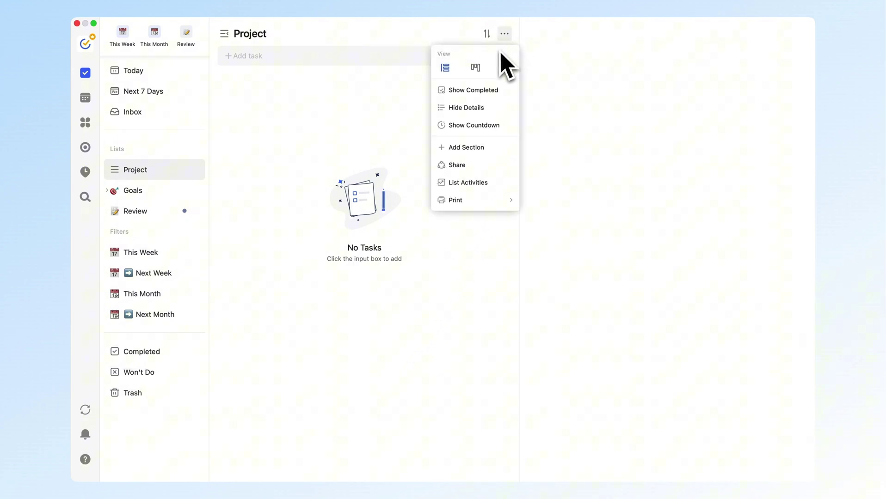
click(480, 70)
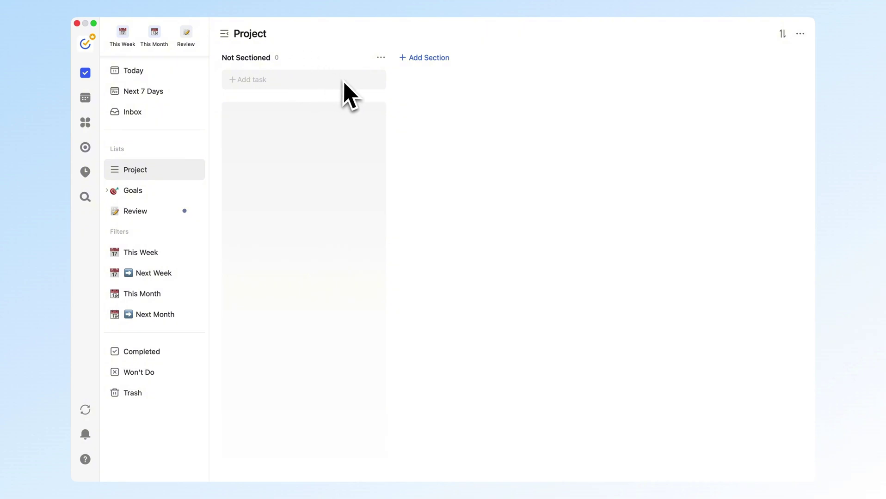
Rename the Not Sectioned column to 'To-Do'
click(417, 60)
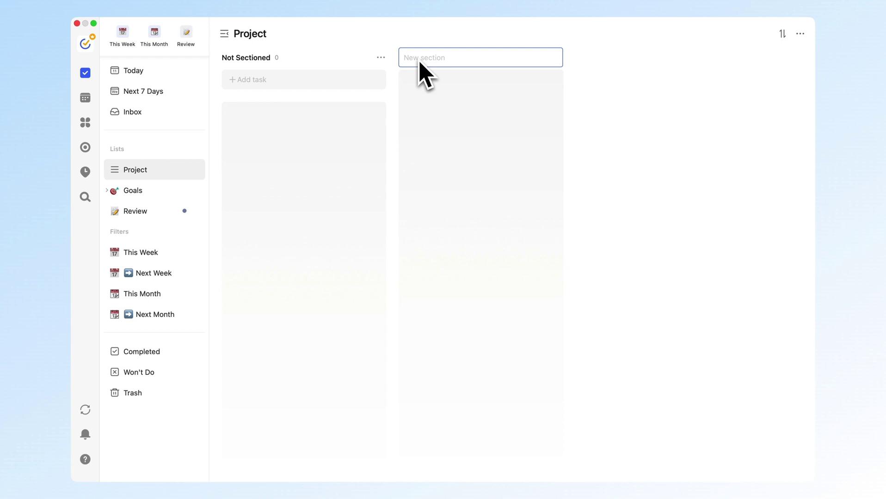
click(409, 79)
click(382, 58)
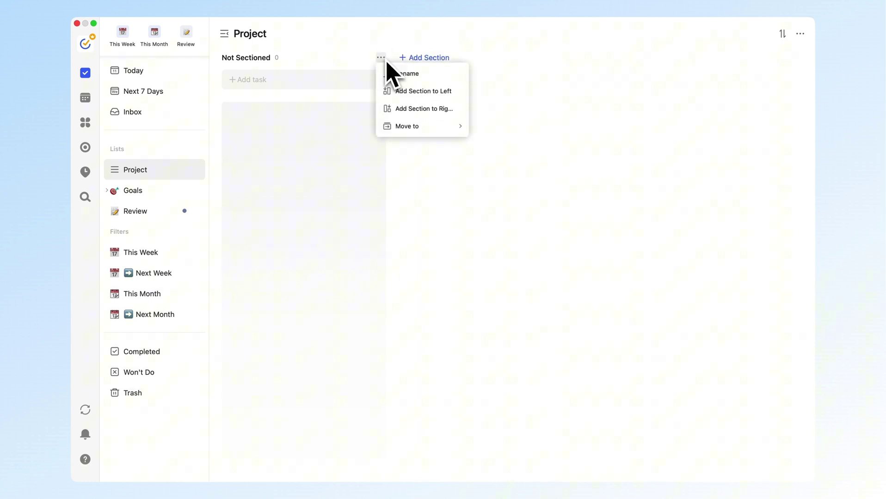
click(395, 73)
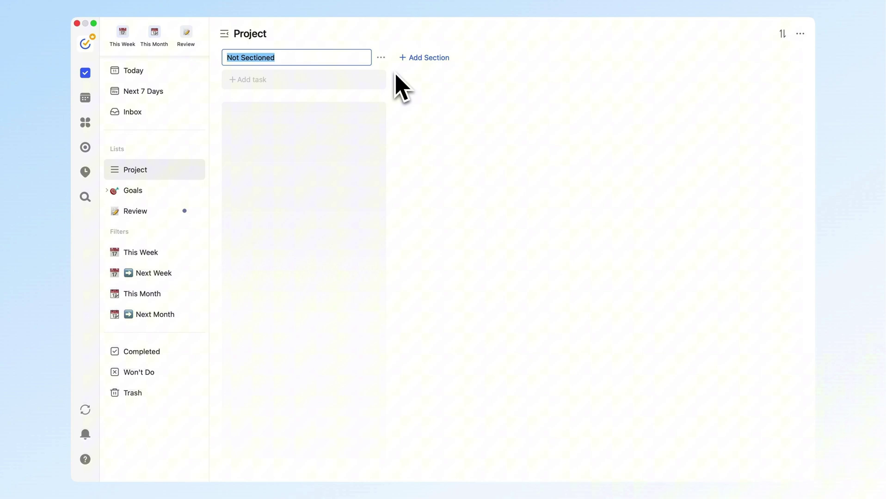
text(To-Do)
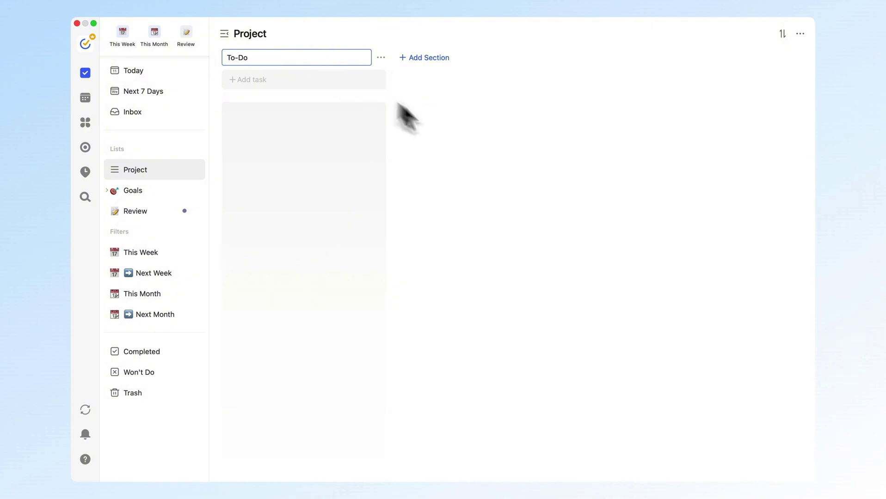
key(Return)
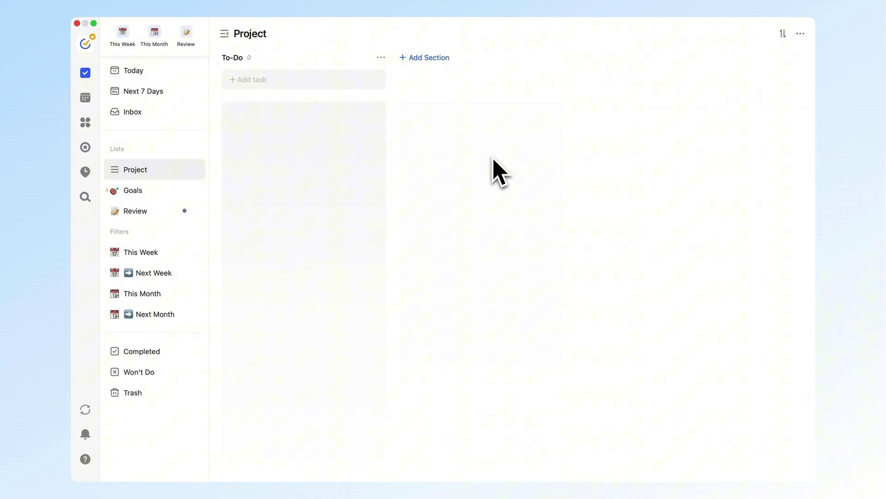
Add two more section columns named 'In Progress' and 'Done'
click(434, 67)
text(In Progress)
key(Return)
click(621, 60)
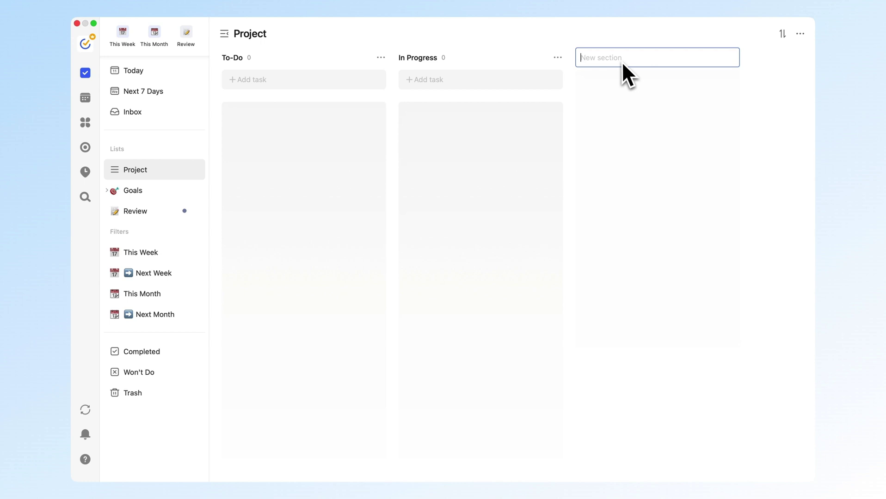
text(Done)
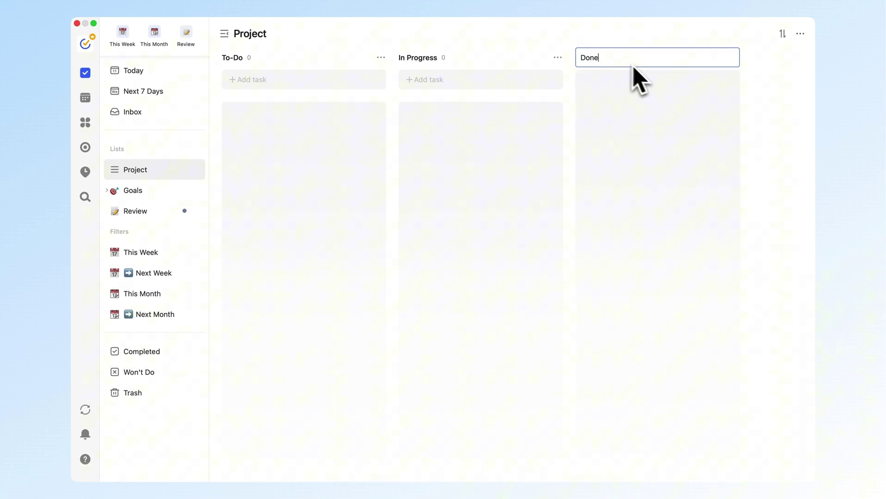
key(Return)
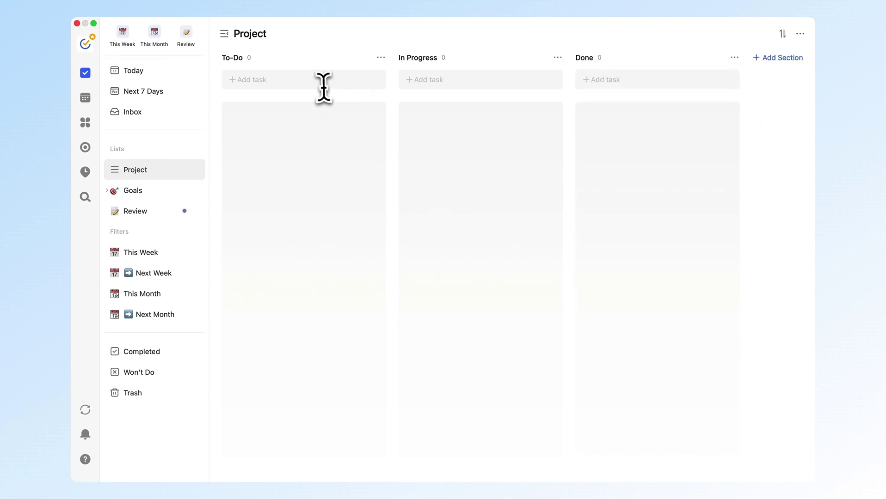
Add a Kanban tutorial task to the To-Do column
click(323, 80)
text(Make a video tutorial on how to use the Kanban view)
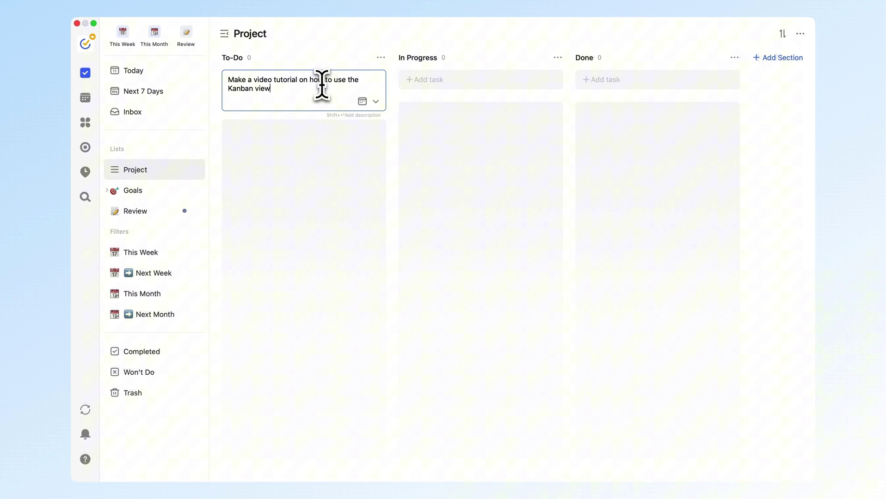
key(Return)
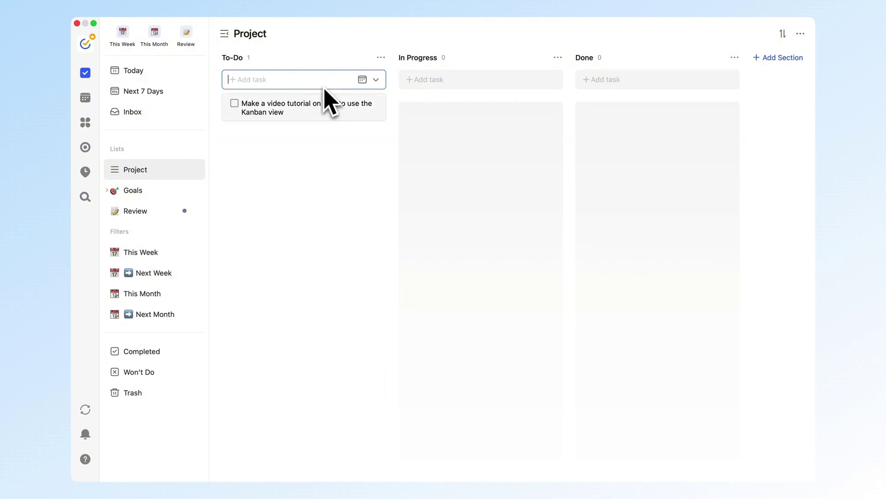
click(334, 163)
Give the tutorial task a Sep 11–13 duration, High priority and a 'Youtube' description
click(372, 111)
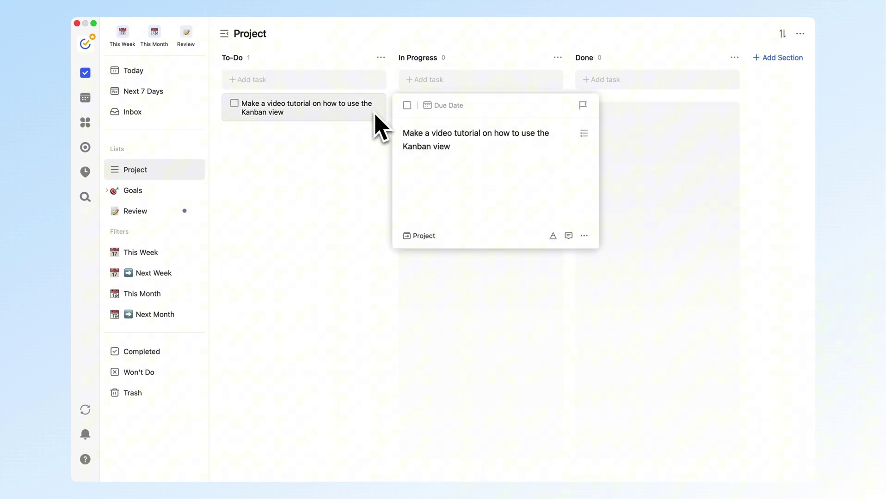
click(443, 105)
click(518, 130)
click(519, 258)
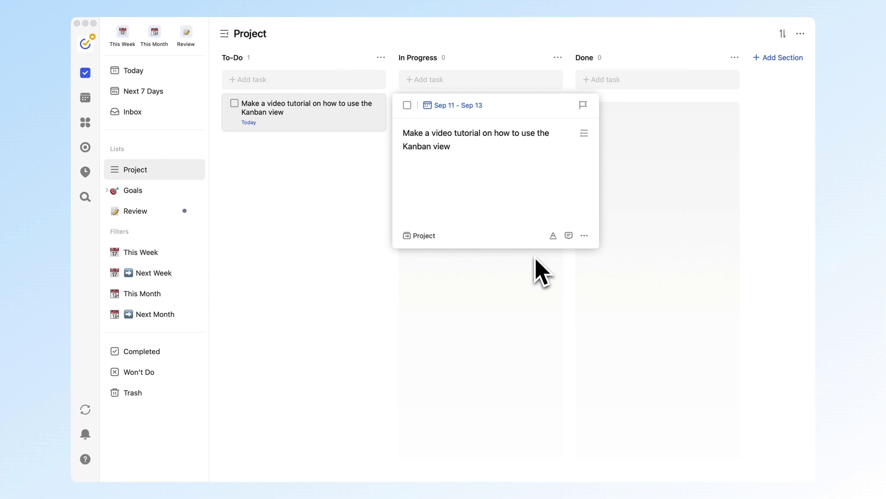
click(583, 105)
click(546, 125)
click(512, 174)
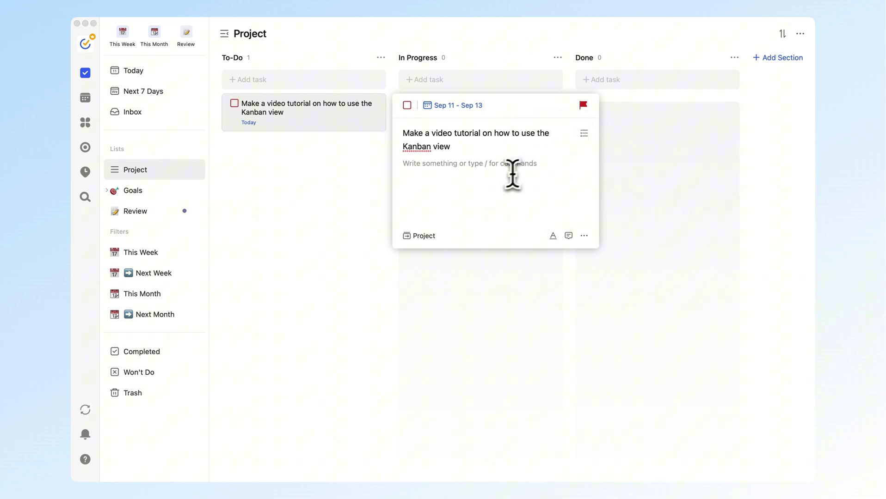
text(Youtube)
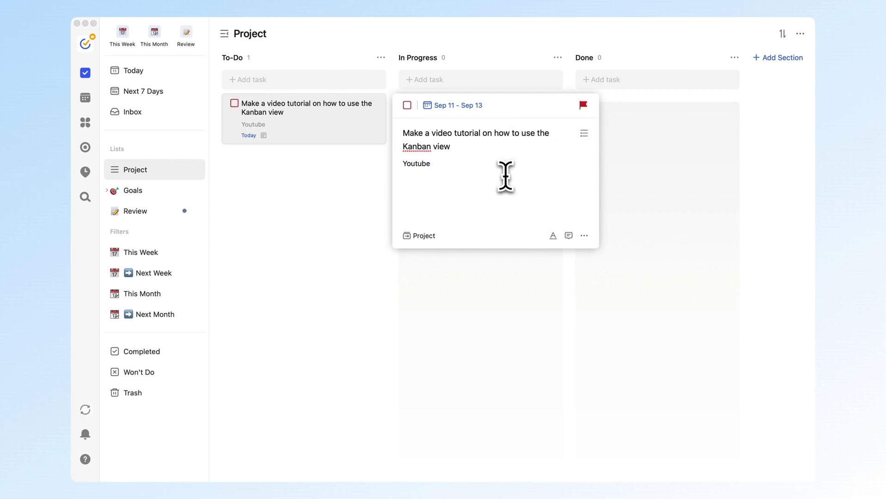
click(646, 231)
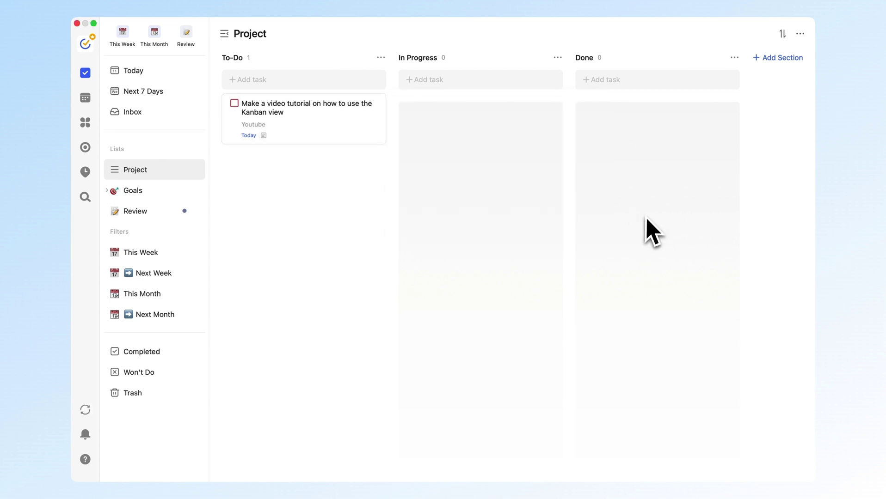
Share the Project list and assign the tutorial task to the shared member
click(801, 34)
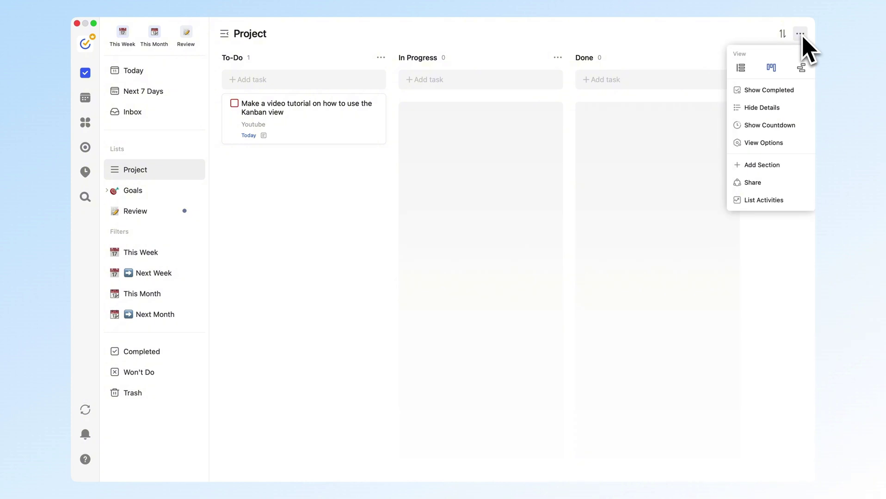
click(790, 182)
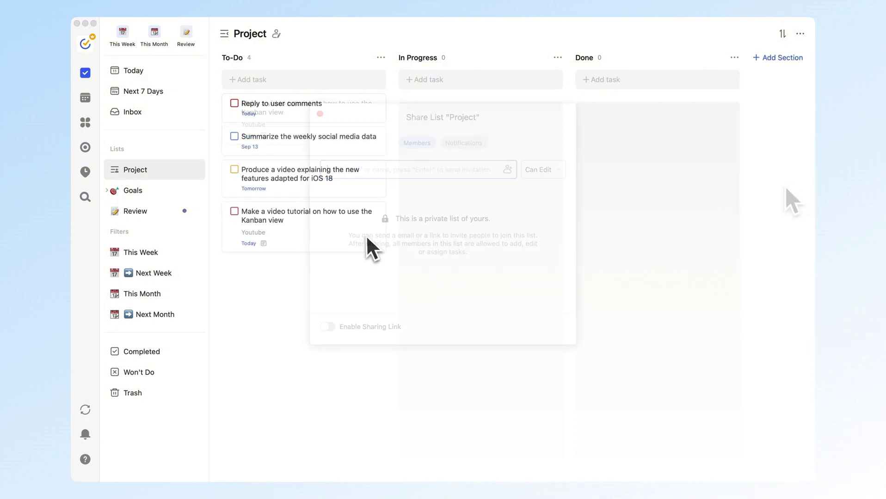
click(364, 237)
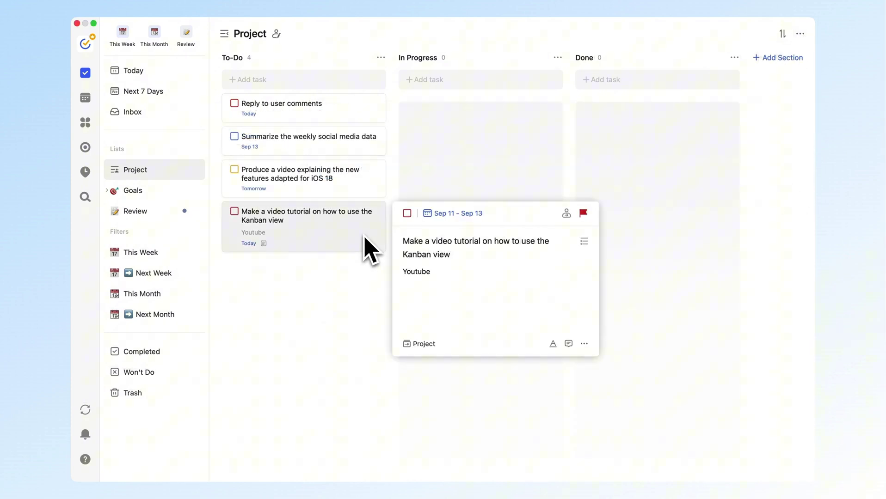
click(566, 215)
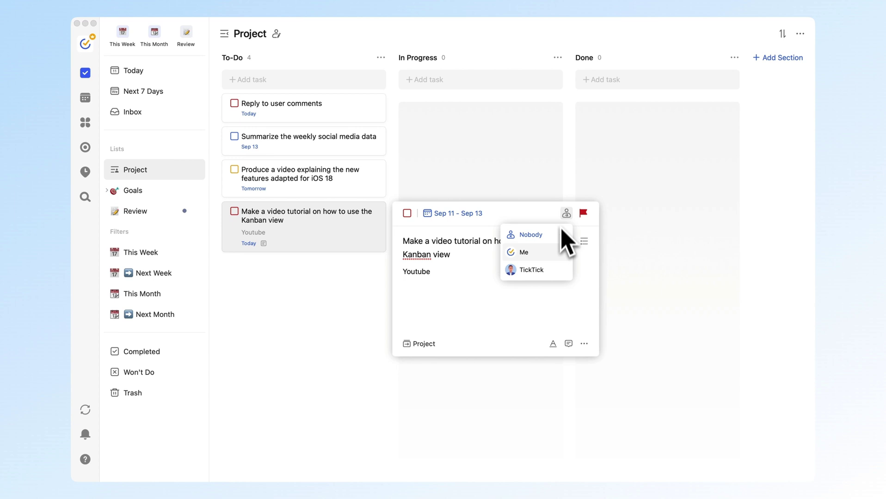
click(562, 269)
click(390, 312)
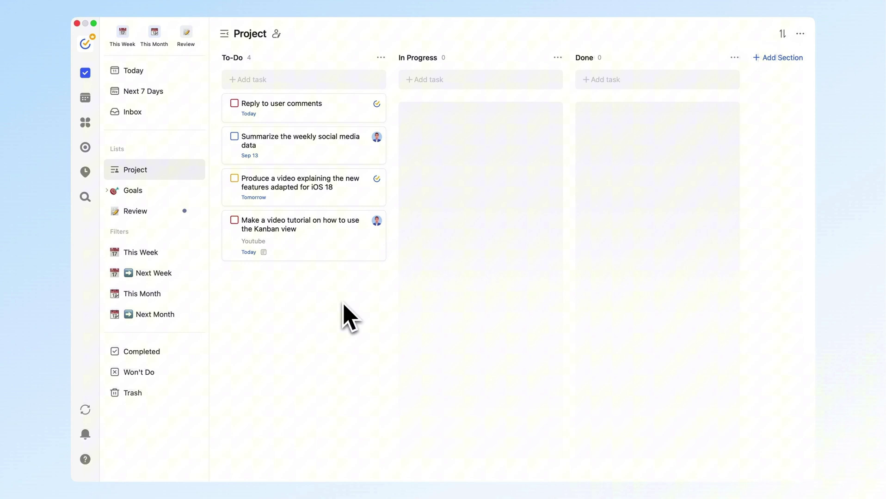
Move the tutorial task into In Progress and Reply to user comments into Done
drag(334, 251, 482, 236)
drag(318, 107, 483, 173)
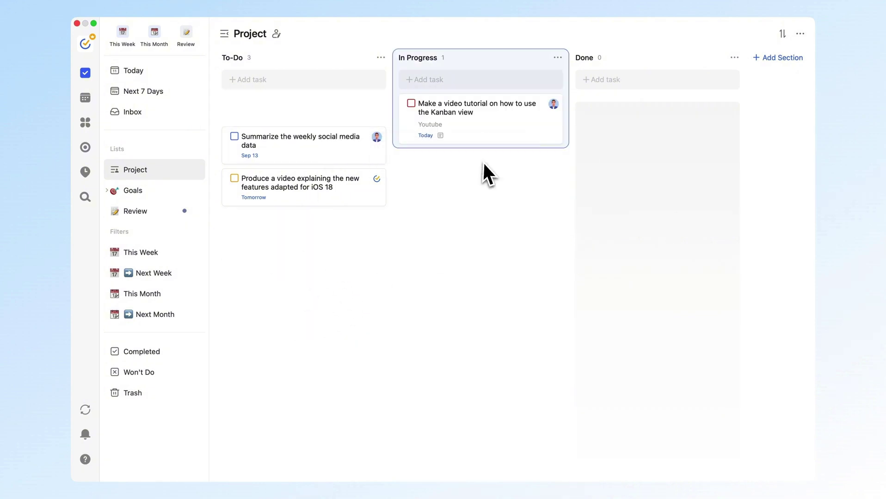
drag(457, 104, 626, 149)
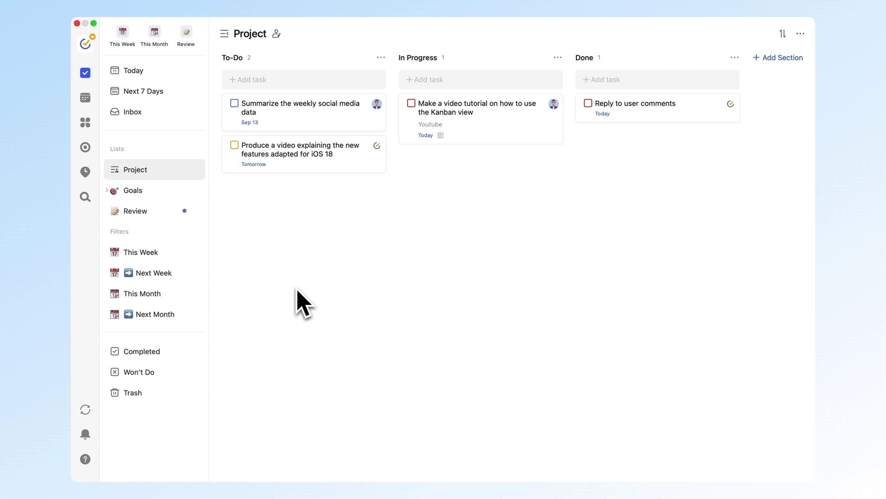
click(783, 34)
click(775, 57)
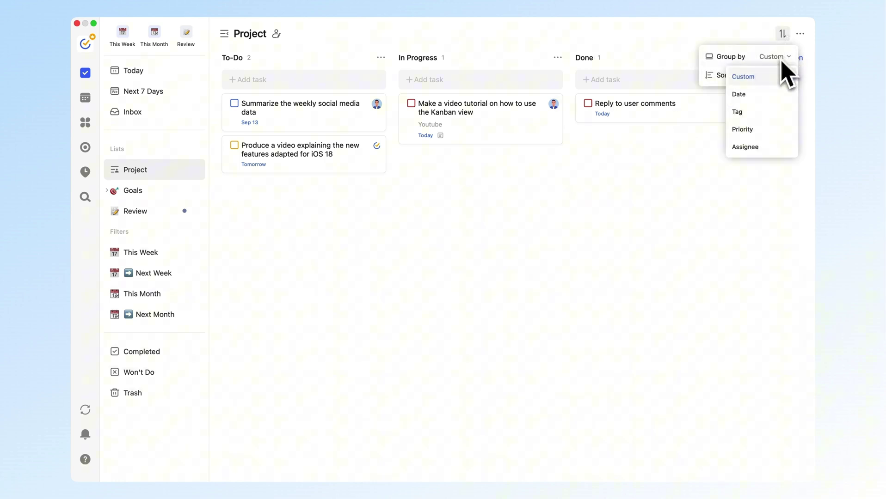
Group the board by date, revert to custom sections, then browse Next 7 Days and the Project list
click(757, 94)
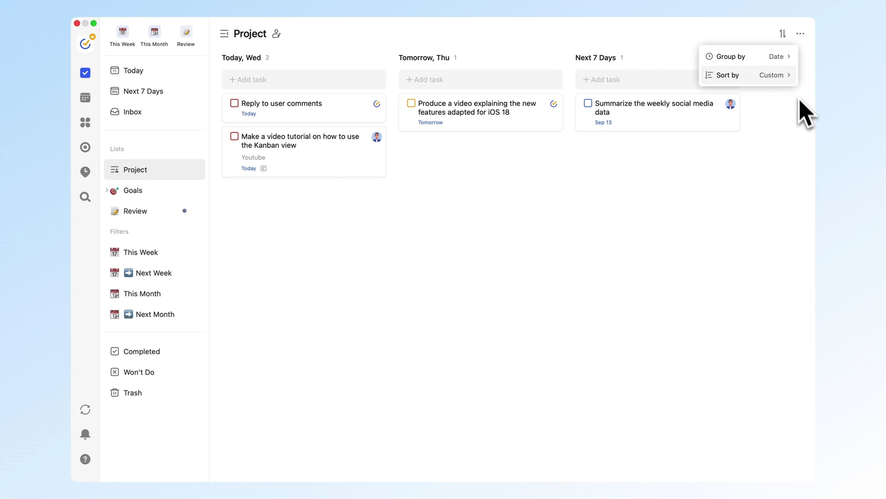
click(787, 74)
mouse_move(747, 75)
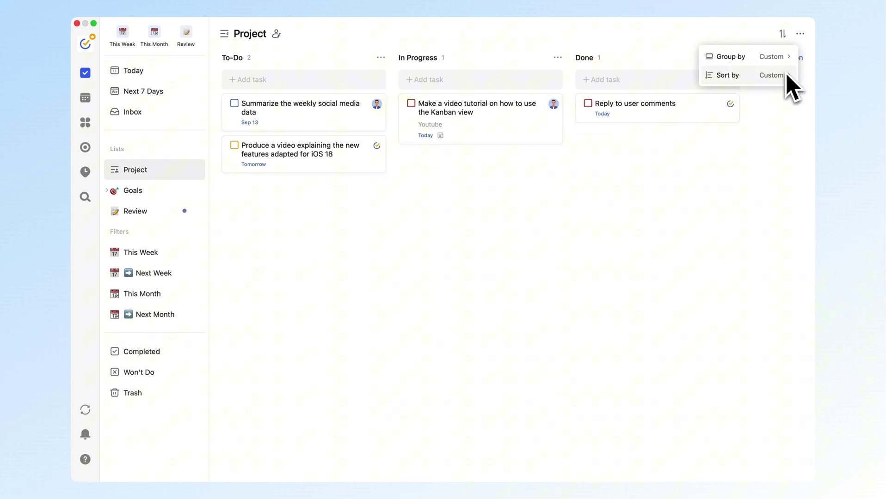
click(172, 97)
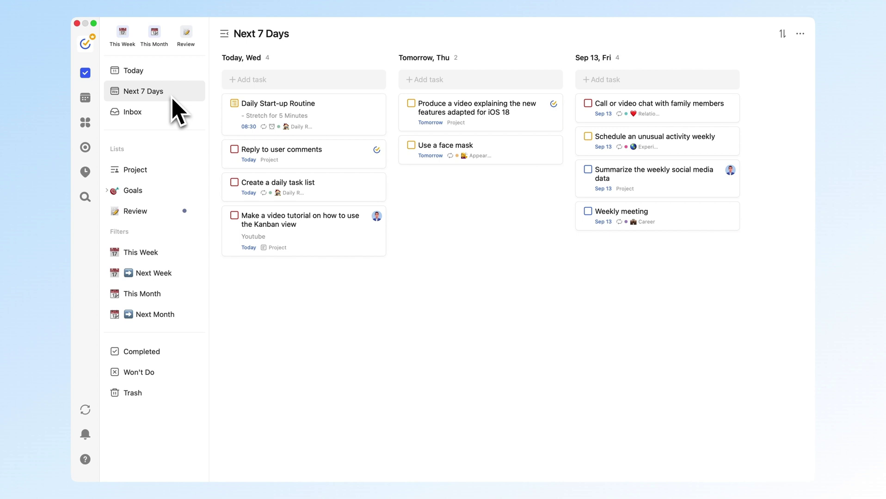
click(172, 169)
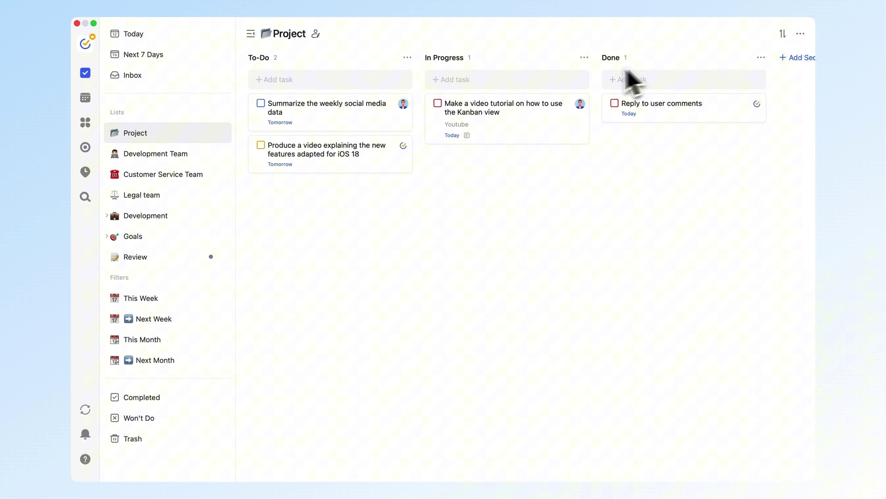
Browse the Development Team board, then the Customer Service Team board's columns
click(176, 154)
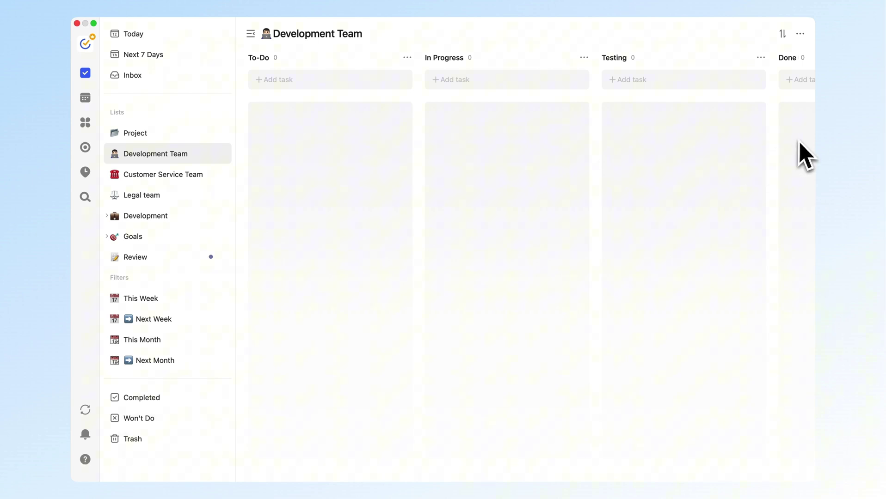
scroll(796, 156, right, 5)
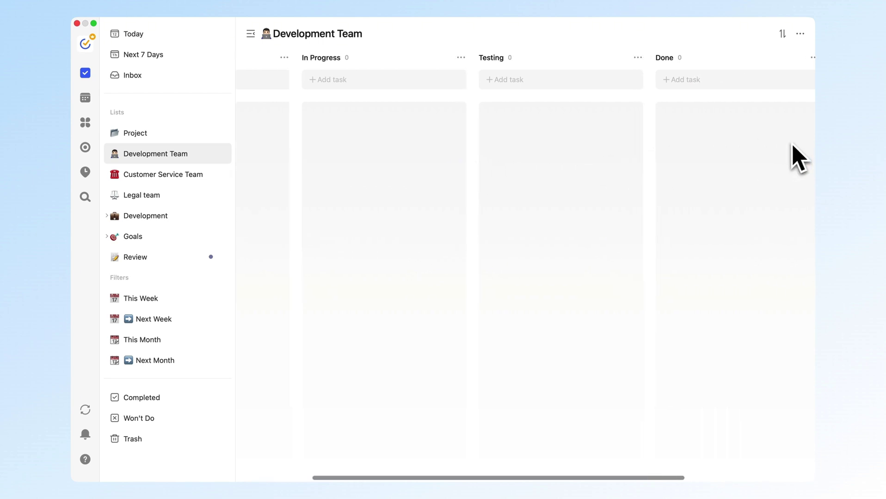
click(187, 175)
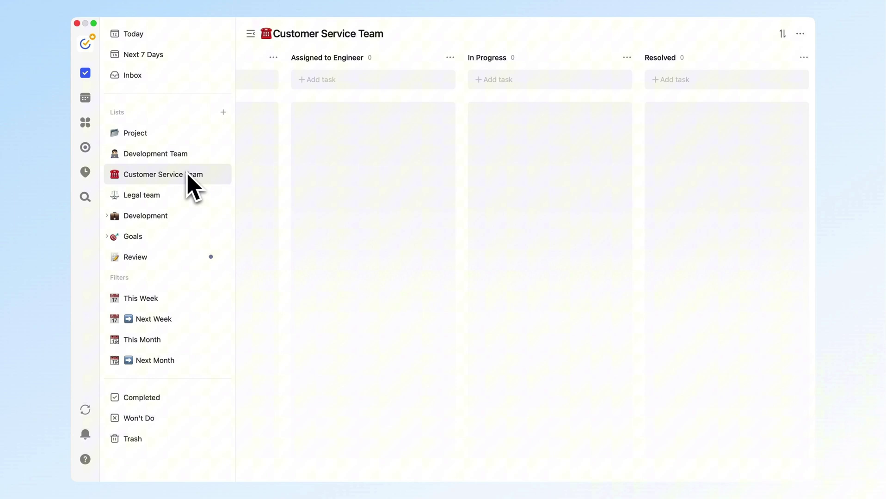
scroll(382, 190, left, 5)
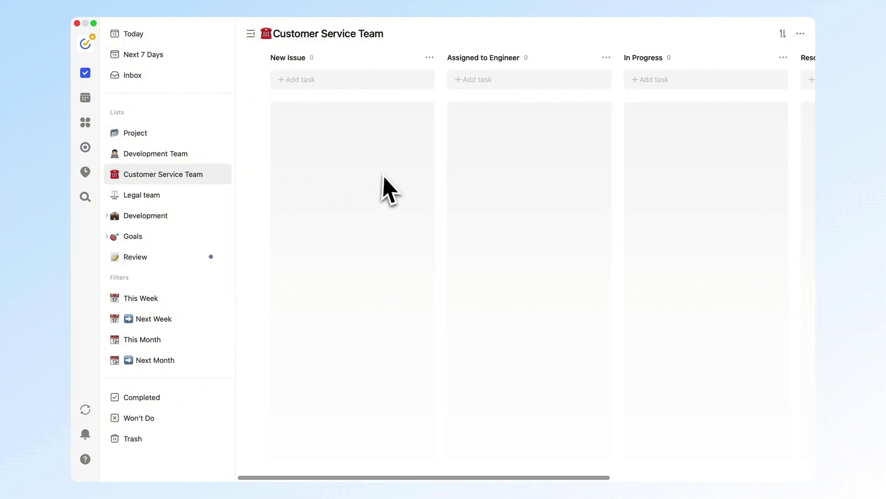
scroll(386, 190, left, 1)
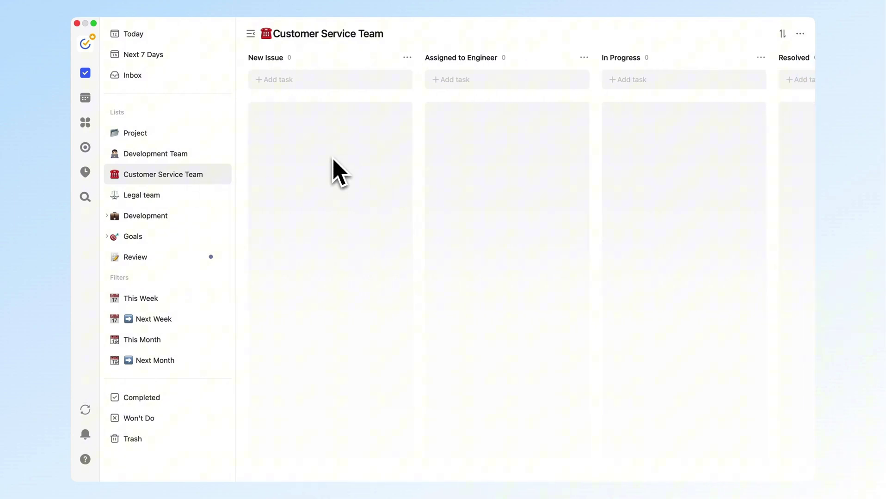
scroll(628, 217, right, 3)
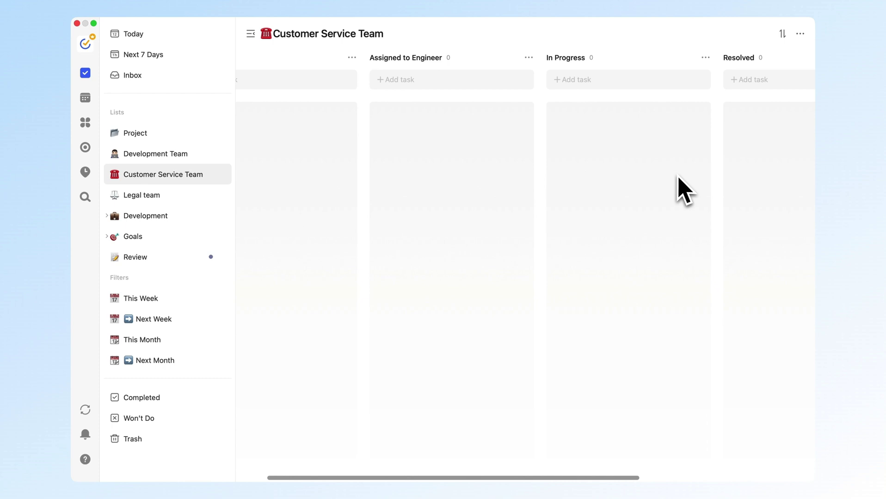
scroll(679, 188, right, 4)
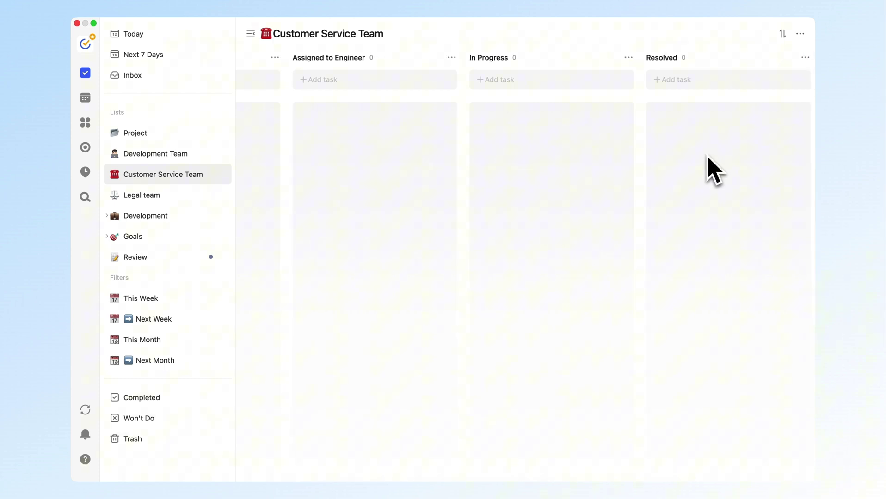
Browse the Legal team board's columns from New Case through Pending Signature and Closed
click(142, 195)
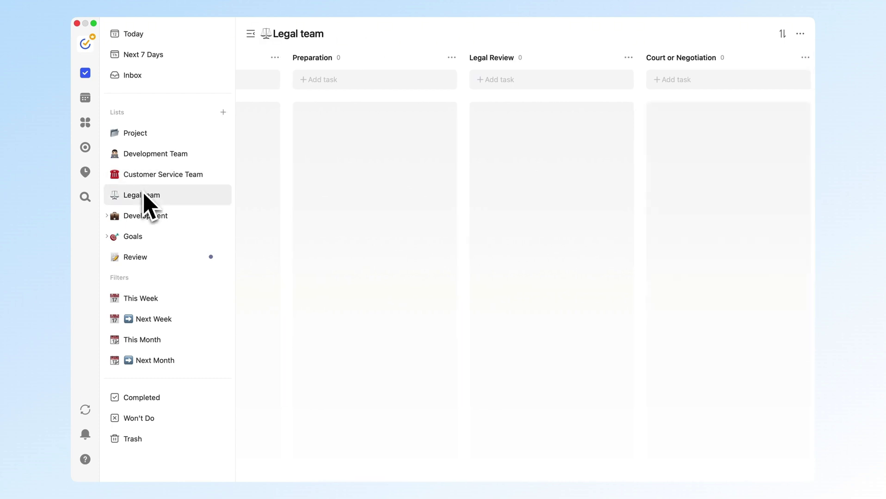
scroll(415, 138, left, 4)
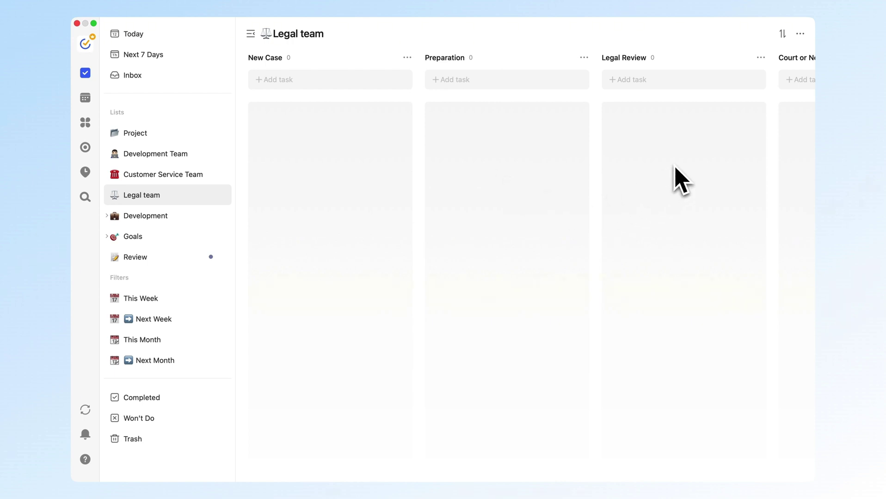
scroll(675, 168, right, 5)
scroll(658, 184, right, 1)
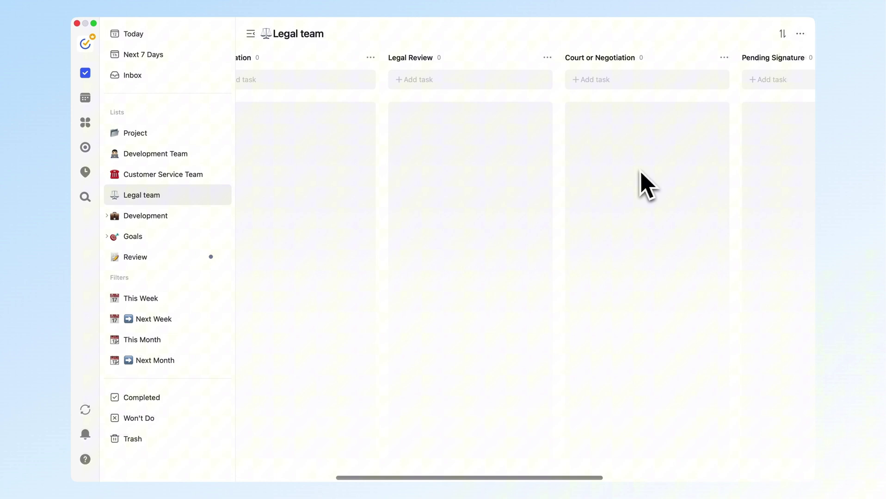
scroll(640, 173, right, 5)
scroll(560, 198, right, 1)
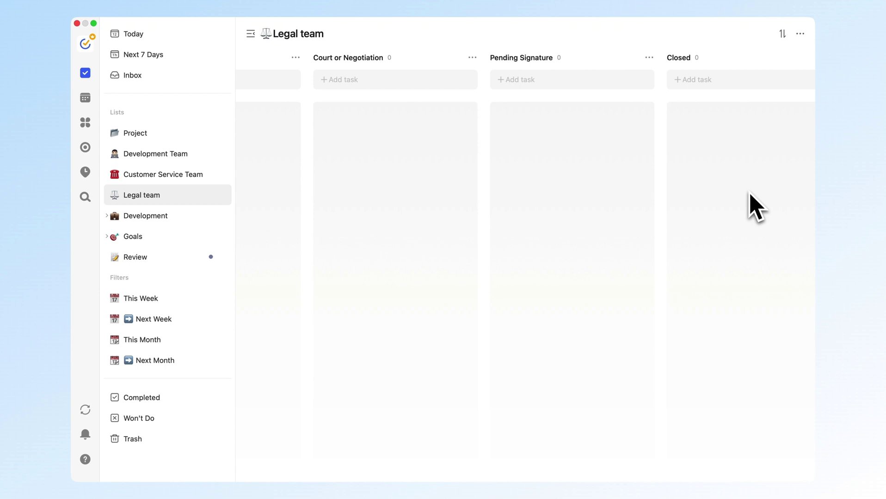
Expand the Development folder and browse its To-Do, In Progress and Testing sub-lists
click(183, 215)
click(109, 217)
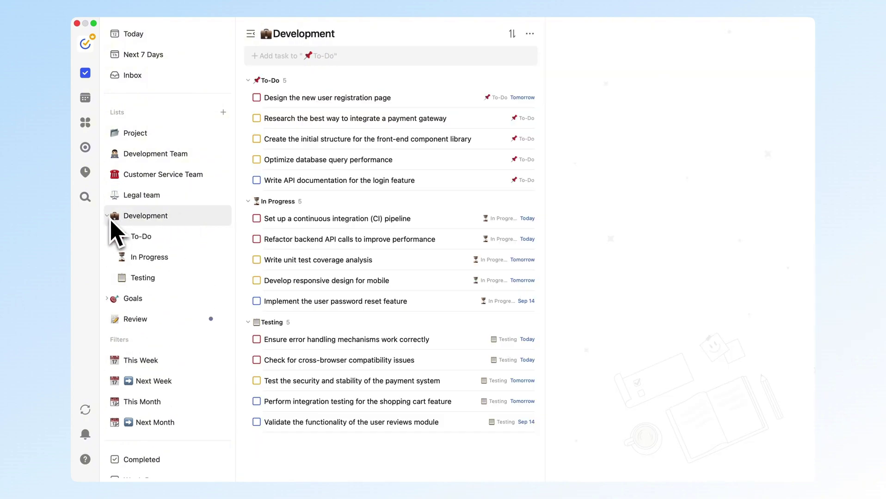
click(155, 236)
click(165, 262)
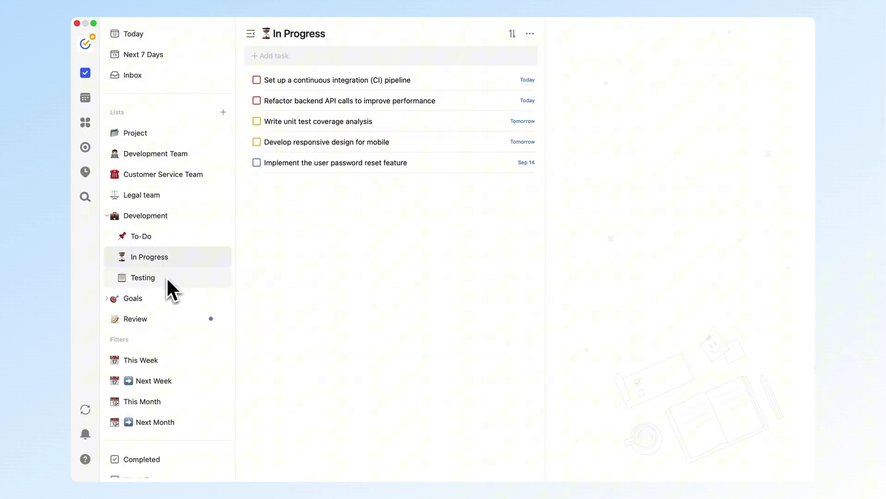
click(167, 278)
click(174, 217)
Switch the whole Development folder to the Kanban board layout
click(529, 33)
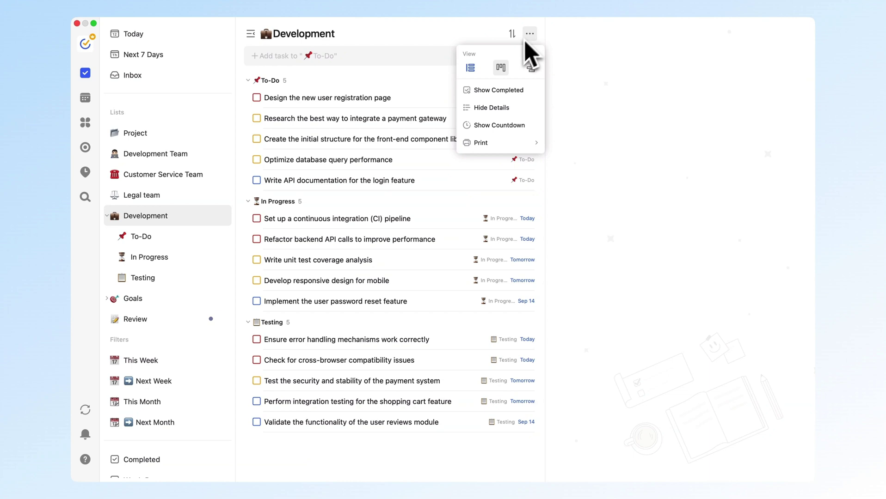
click(500, 67)
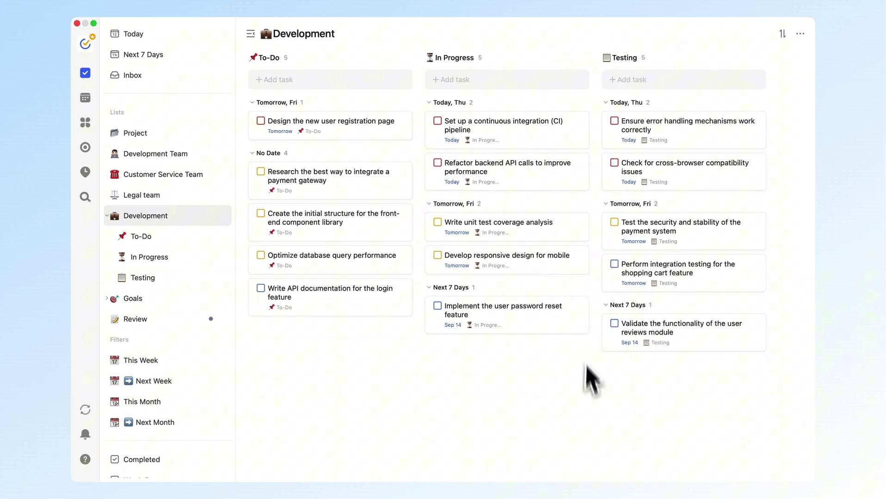
Show In Progress as a board grouped by date and move Develop responsive design for mobile to Next 7 Days
click(171, 260)
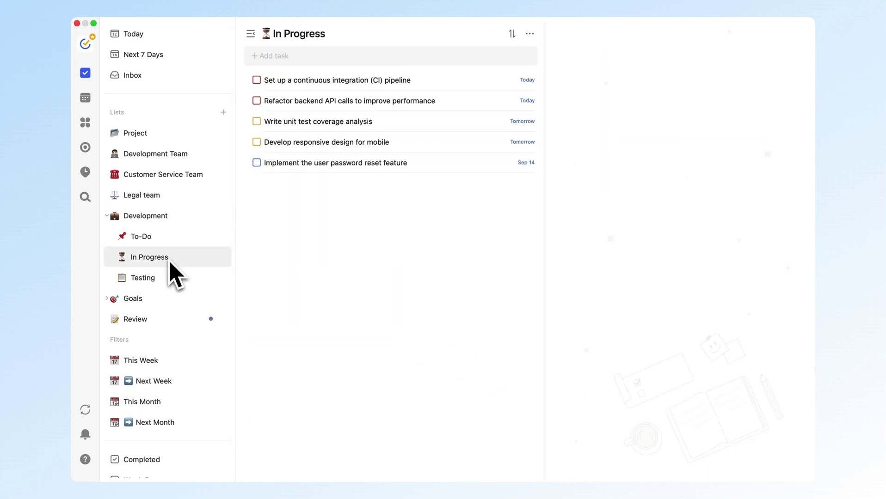
click(512, 33)
click(512, 56)
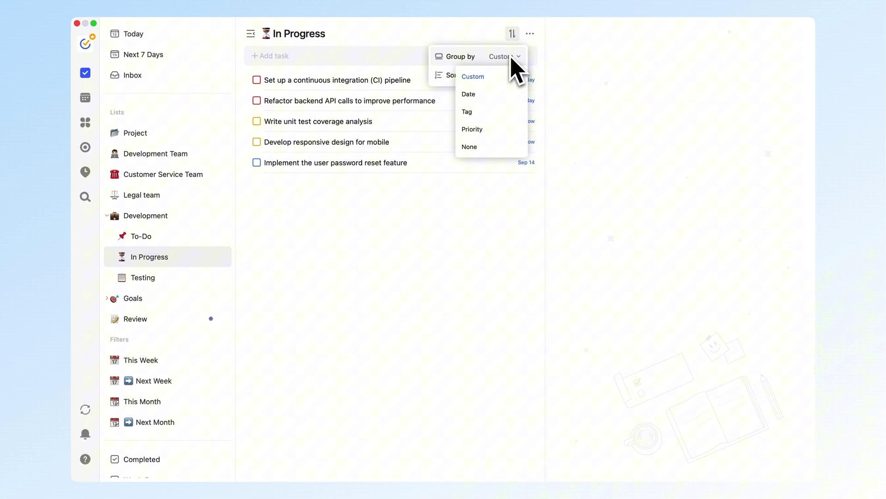
click(507, 95)
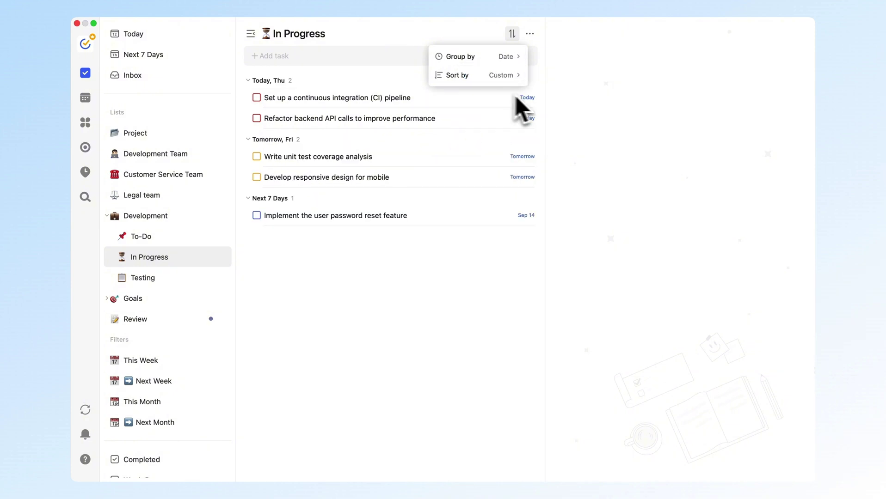
click(529, 33)
click(515, 63)
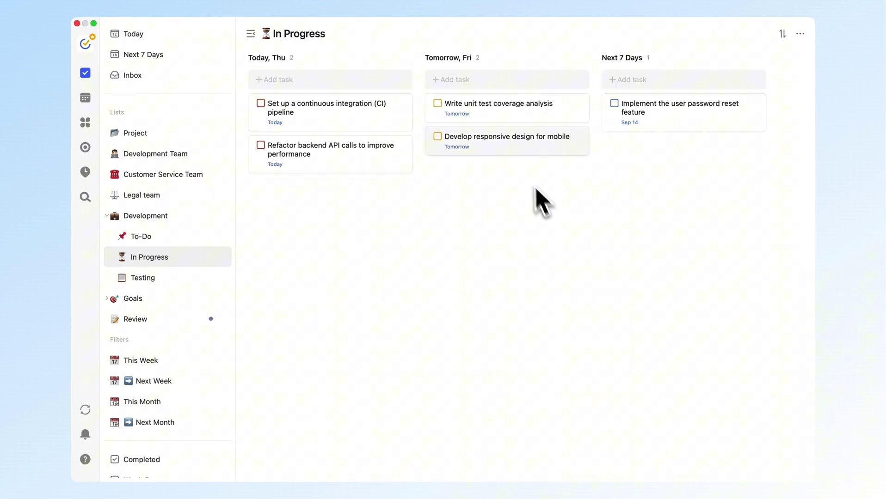
drag(526, 146, 672, 150)
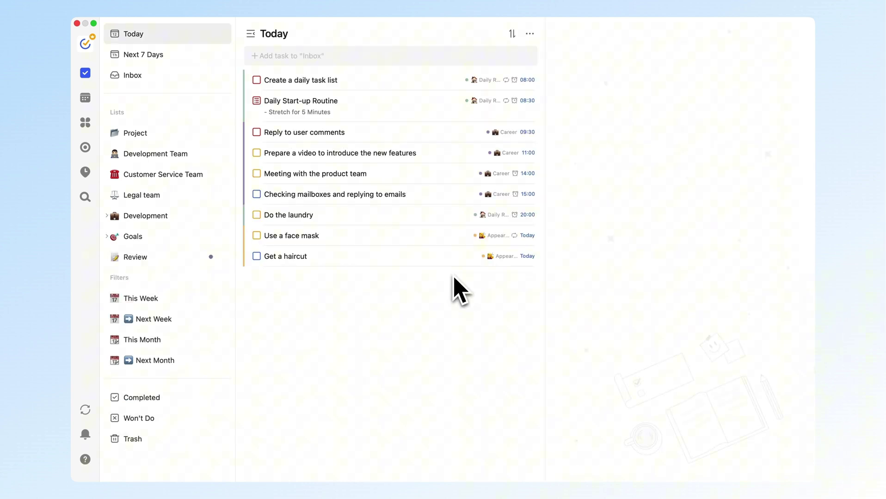
Group Today's tasks by list and switch Today to the Kanban board layout
click(512, 34)
click(512, 56)
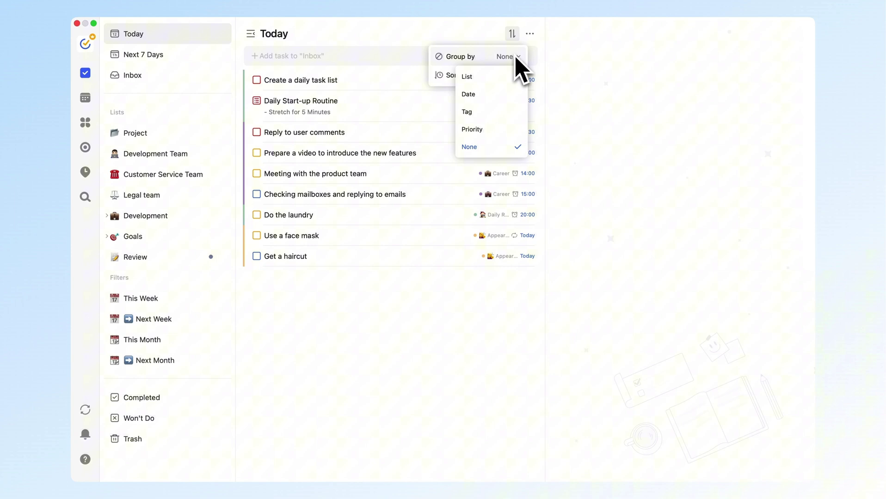
click(513, 77)
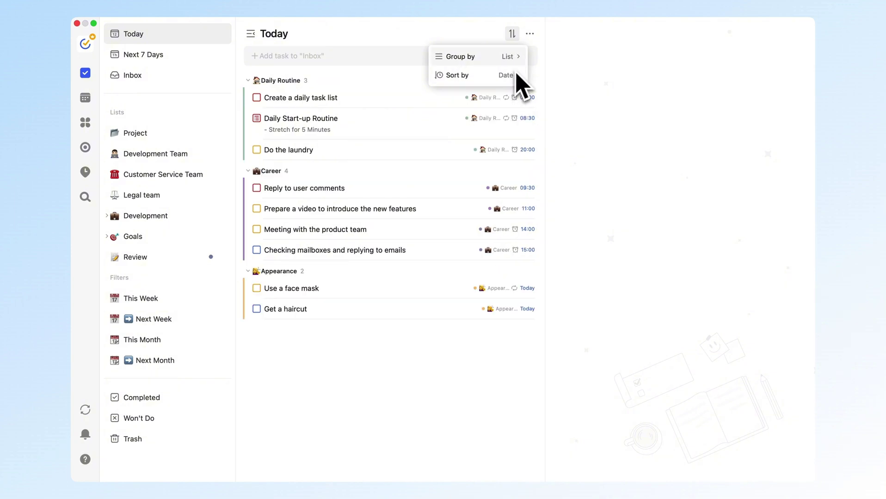
click(531, 34)
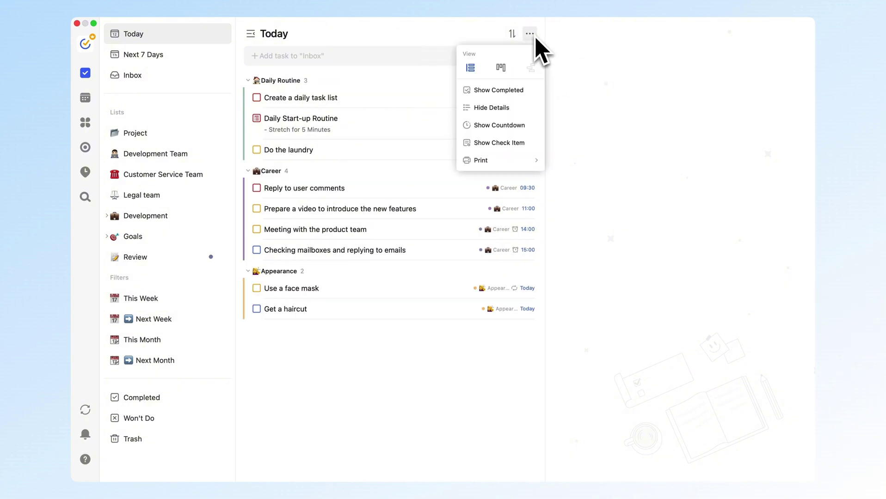
click(500, 67)
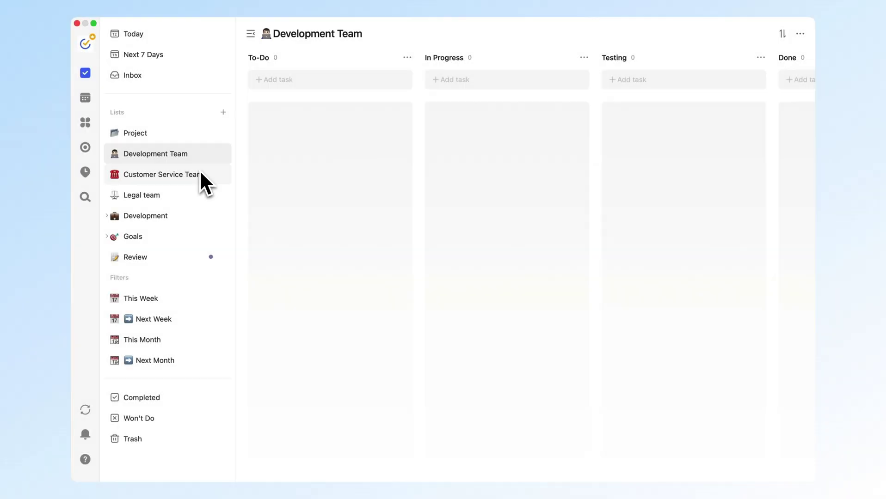
click(200, 174)
click(197, 196)
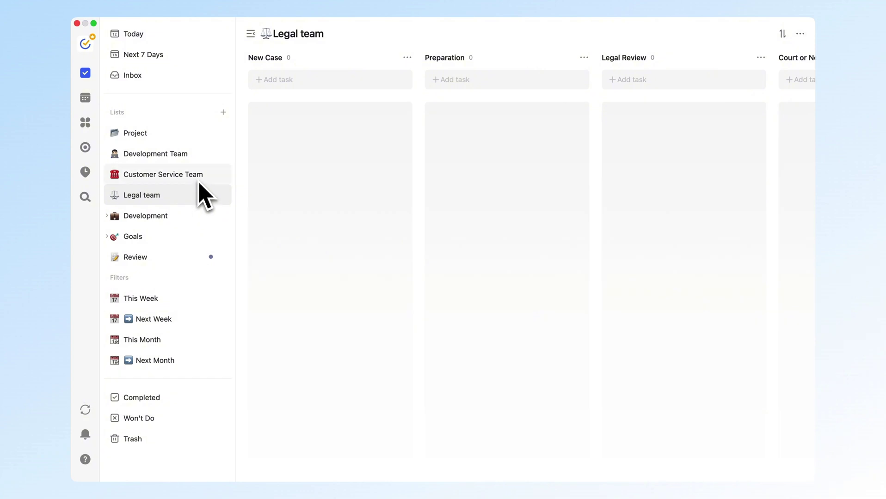
click(198, 177)
click(204, 153)
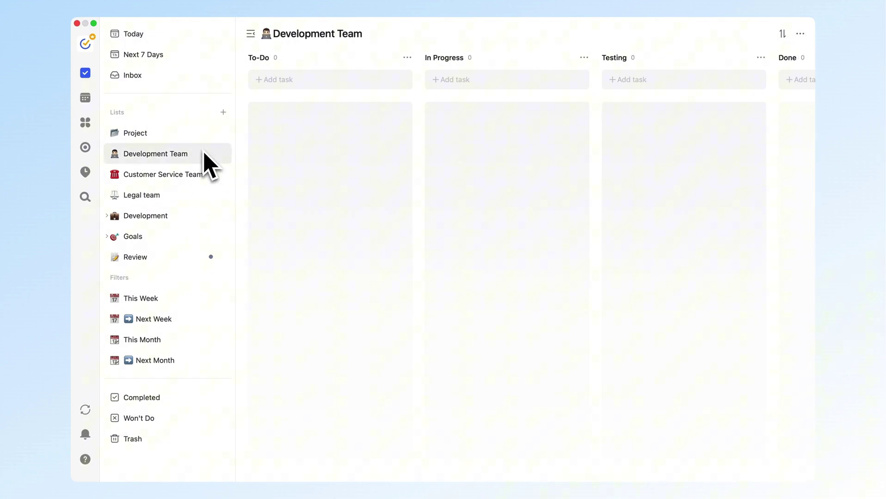